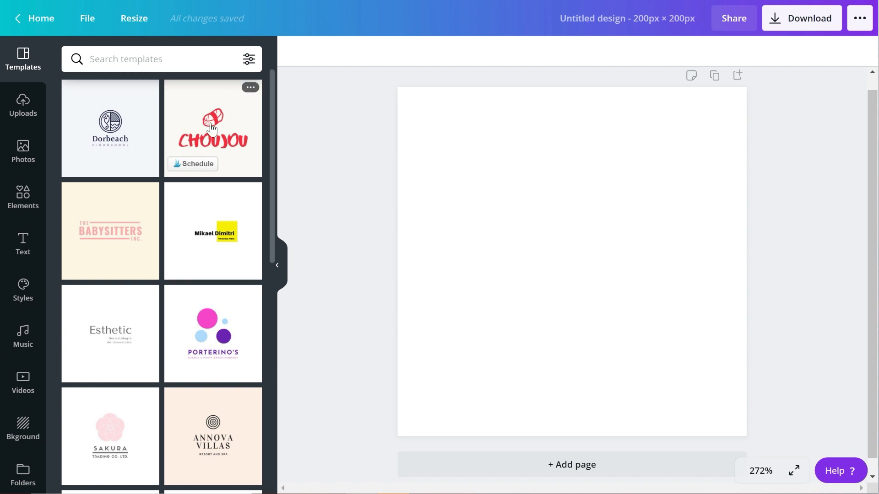
{"action": "scroll", "coordinate": [219, 183], "scroll_direction": "down", "scroll_amount": 6}
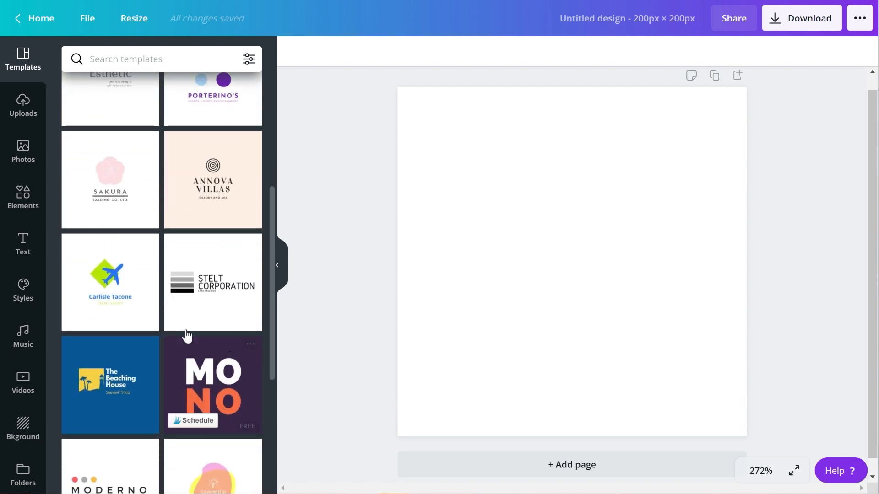
{"action": "scroll", "coordinate": [191, 285], "scroll_direction": "down", "scroll_amount": 6}
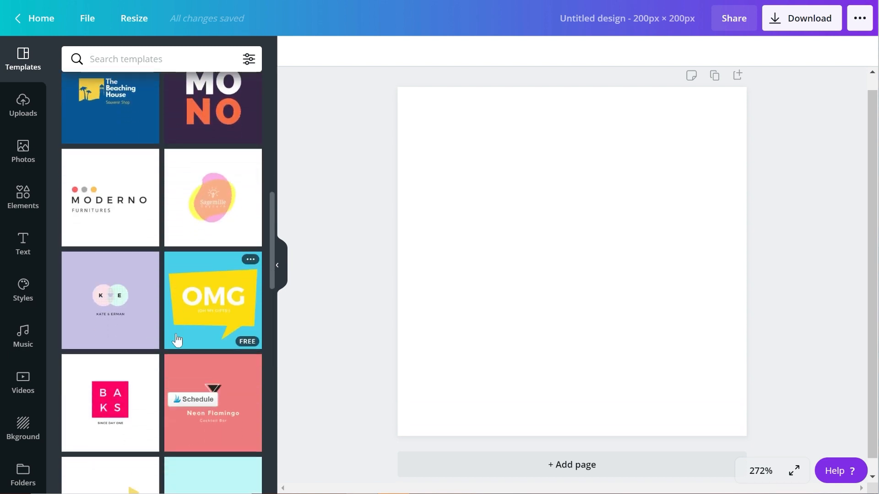
{"action": "scroll", "coordinate": [137, 284], "scroll_direction": "down", "scroll_amount": 8}
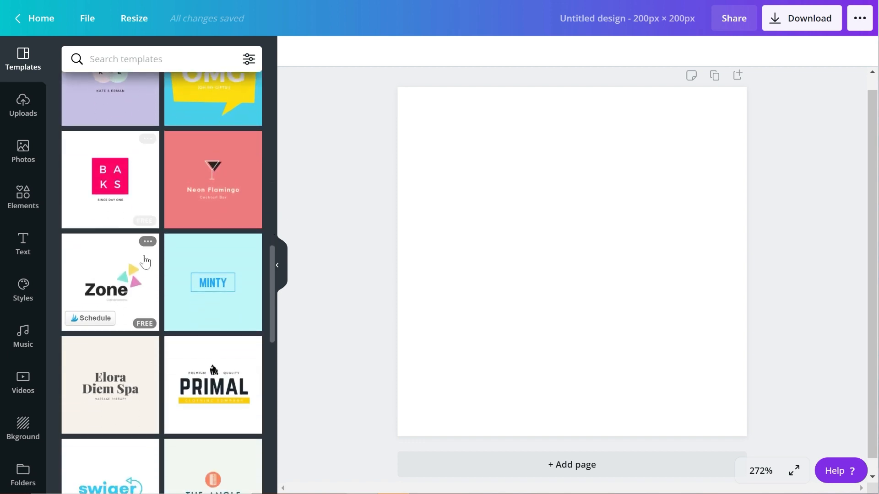
{"action": "left_click_drag", "start_coordinate": [273, 309], "coordinate": [258, 77]}
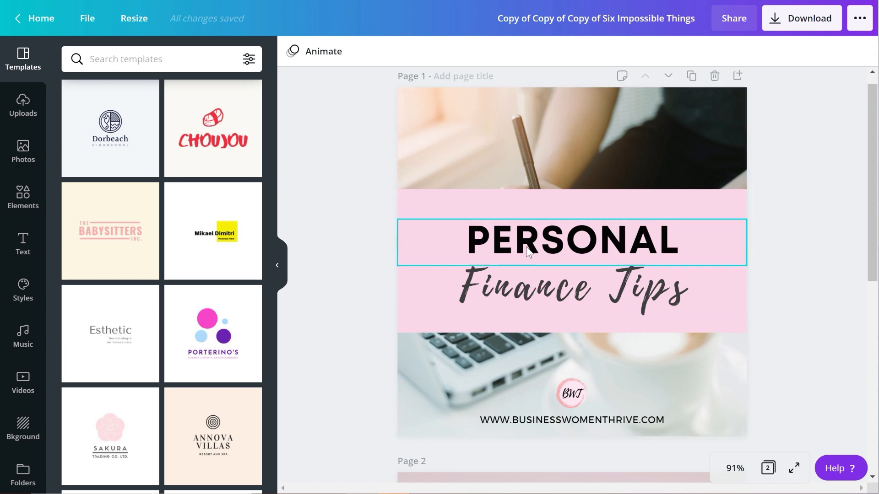
{"action": "left_click", "coordinate": [523, 291]}
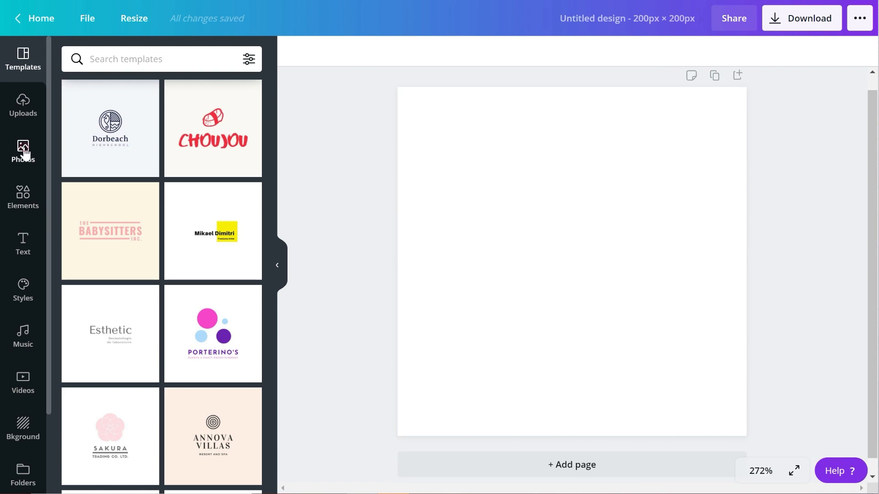
- Add a single-cell grid that fills the blank 200 × 200 px page
{"action": "left_click", "coordinate": [23, 151]}
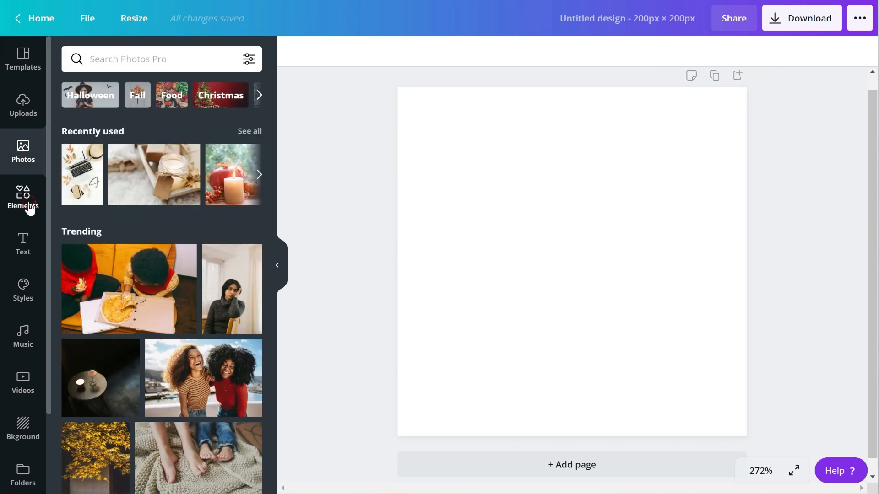
{"action": "left_click", "coordinate": [27, 201]}
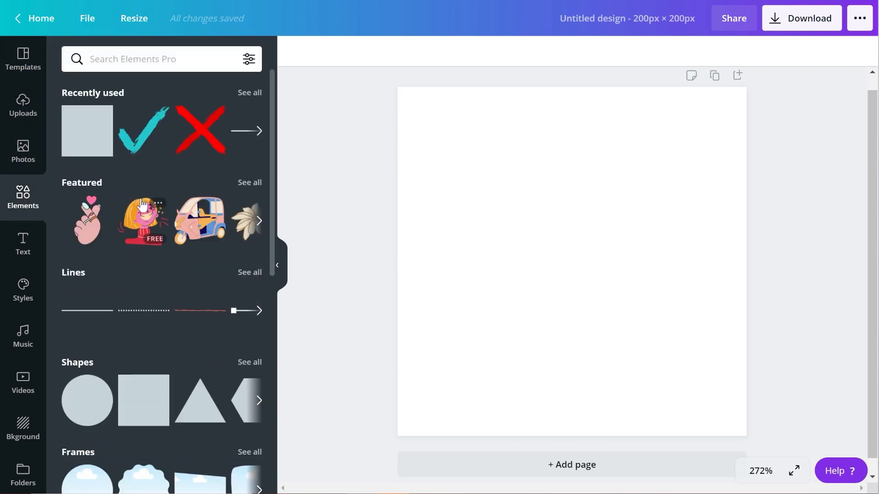
{"action": "scroll", "coordinate": [142, 204], "scroll_direction": "down", "scroll_amount": 10}
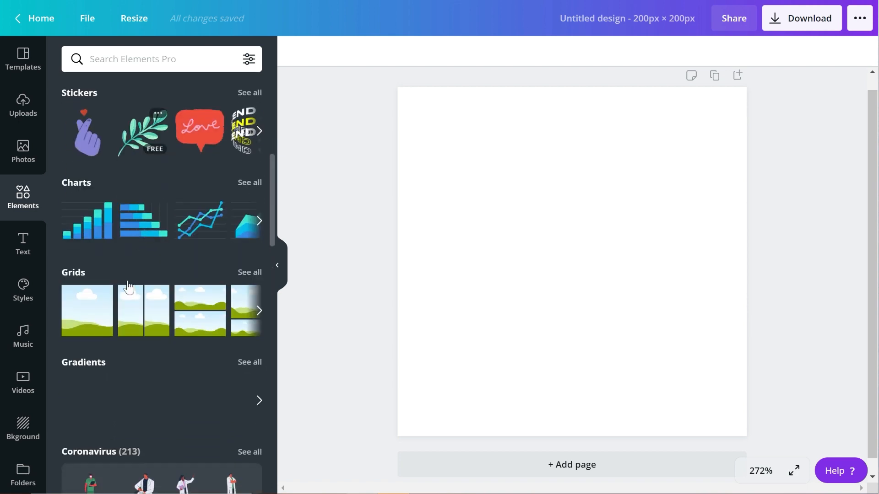
{"action": "left_click", "coordinate": [97, 306]}
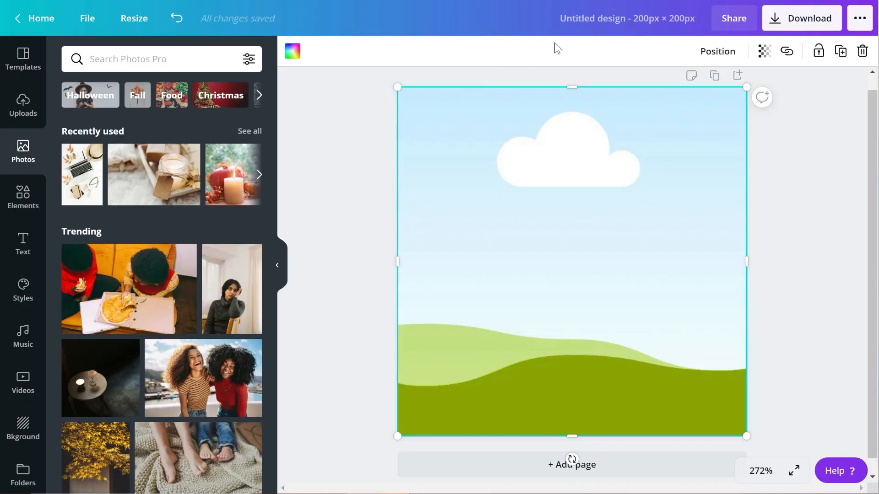
- Search the photos for "clothes" and fill the grid with the pink flat-lay of jeans, handbag, shirt and shoes
{"action": "left_click", "coordinate": [200, 63]}
{"action": "type", "text": "clothes"}
{"action": "key", "text": "Return"}
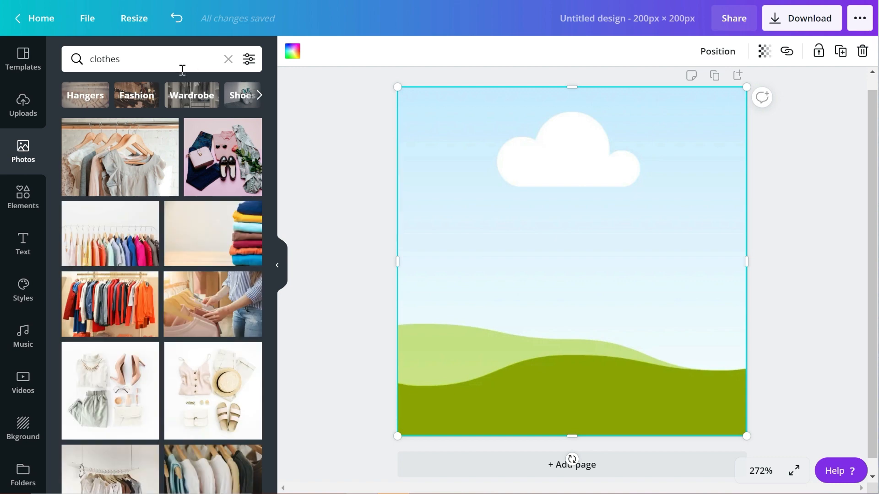
{"action": "left_click_drag", "start_coordinate": [215, 161], "coordinate": [133, 97]}
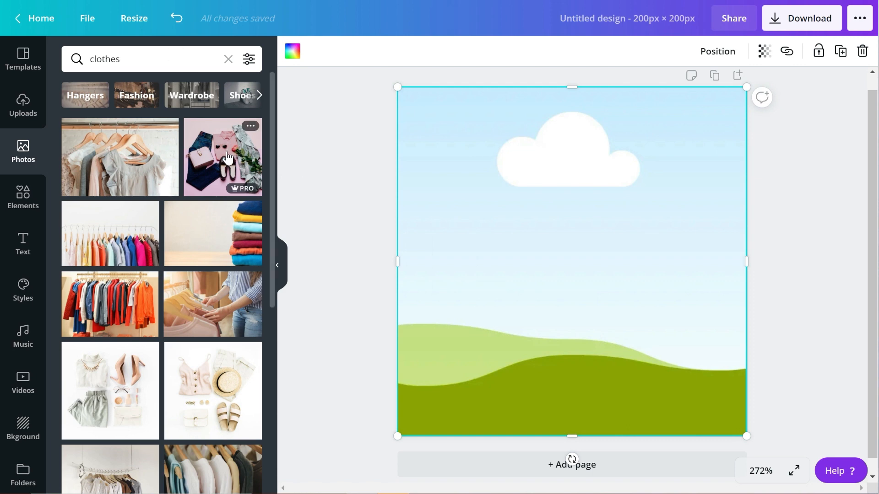
{"action": "left_click_drag", "start_coordinate": [211, 153], "coordinate": [469, 180]}
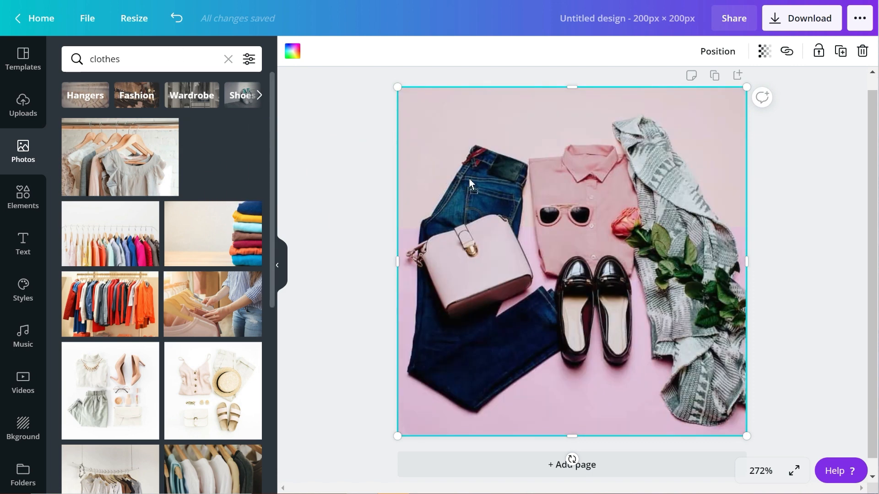
{"action": "left_click_drag", "start_coordinate": [525, 178], "coordinate": [525, 179]}
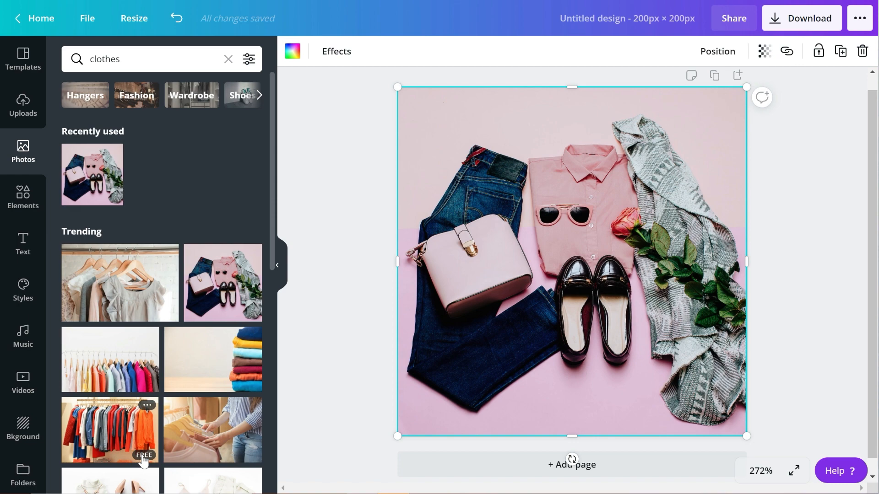
- Add a circle shape over the clothes photo and colour it white
{"action": "left_click", "coordinate": [32, 192]}
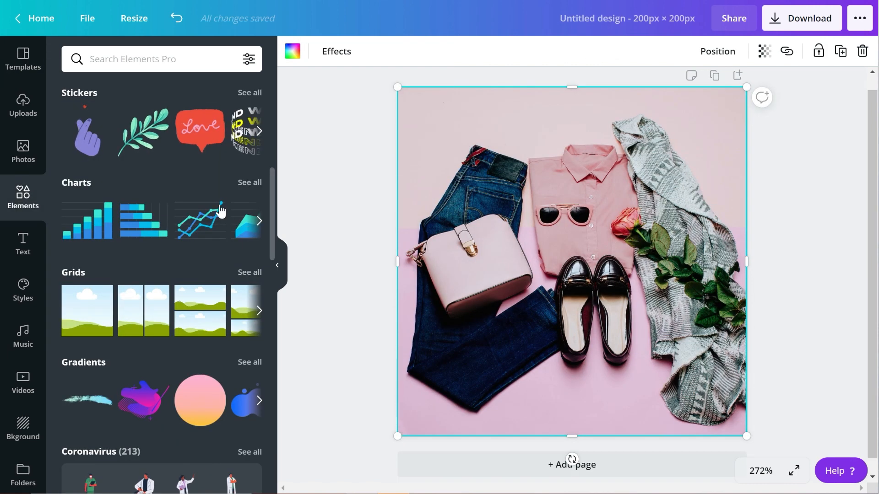
{"action": "scroll", "coordinate": [199, 243], "scroll_direction": "up", "scroll_amount": 4}
{"action": "scroll", "coordinate": [199, 243], "scroll_direction": "up", "scroll_amount": 2}
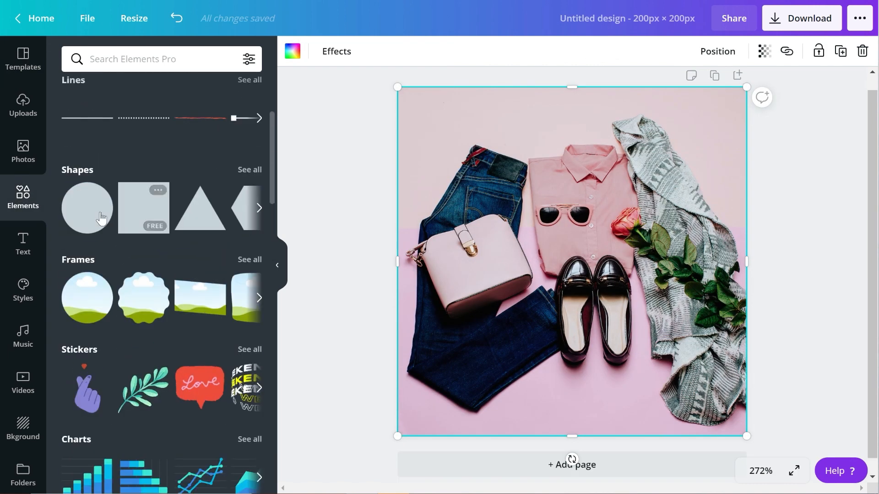
{"action": "left_click", "coordinate": [87, 203]}
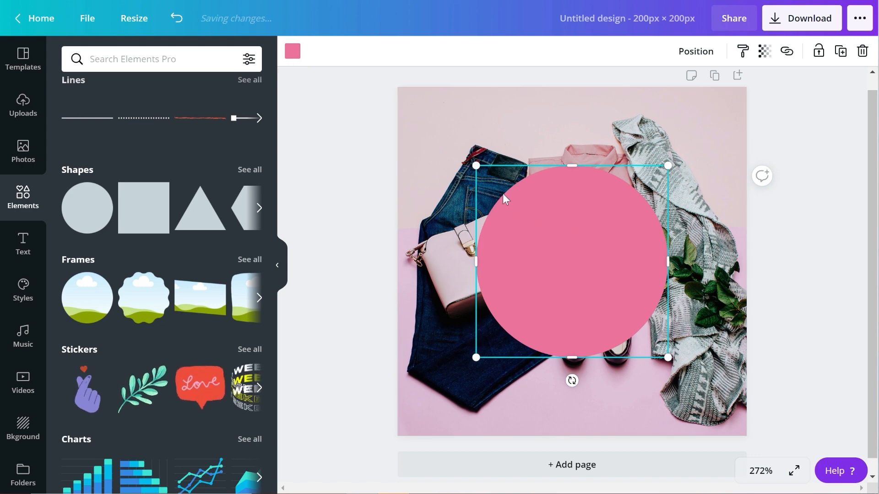
{"action": "left_click", "coordinate": [292, 51]}
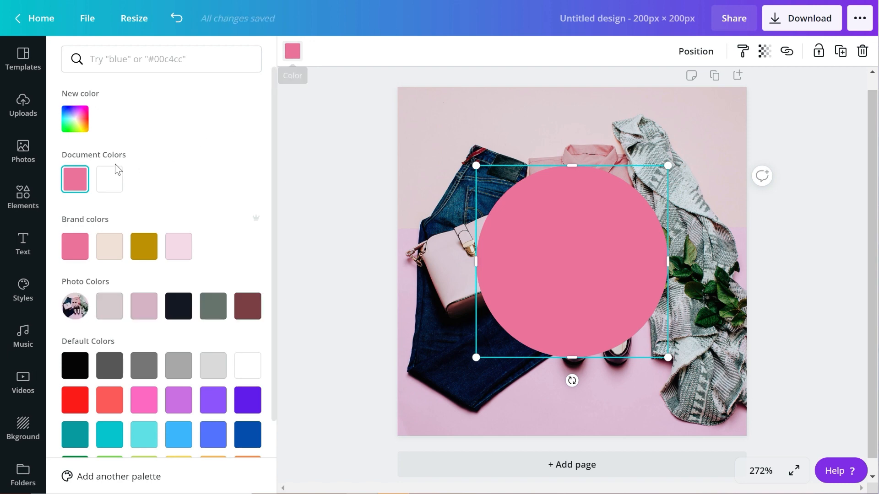
{"action": "left_click", "coordinate": [119, 188]}
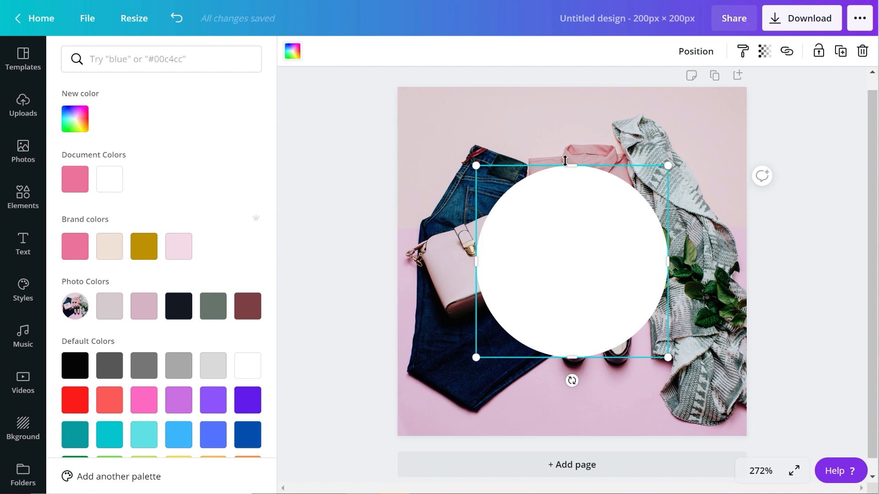
- Enlarge the white circle and centre it on the page
{"action": "left_click_drag", "start_coordinate": [476, 166], "coordinate": [433, 122]}
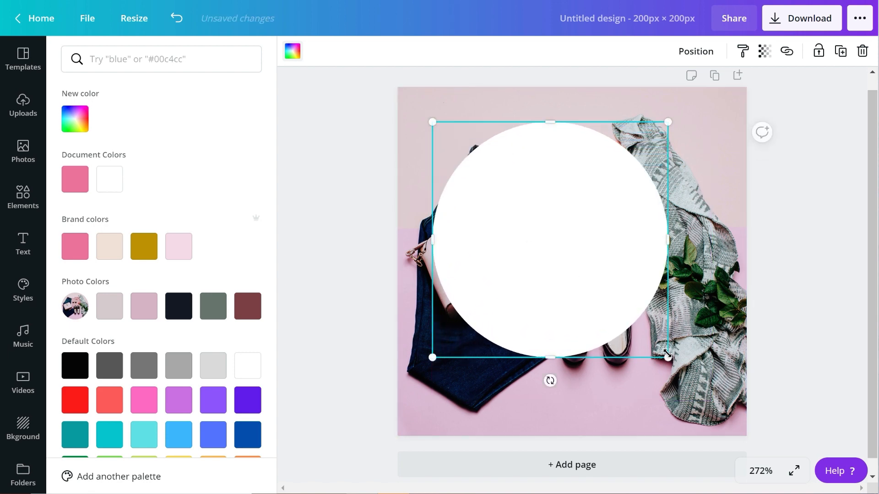
{"action": "mouse_move", "coordinate": [677, 365]}
{"action": "left_mouse_down"}
{"action": "mouse_move", "coordinate": [711, 394]}
{"action": "mouse_move", "coordinate": [671, 358]}
{"action": "left_mouse_up"}
{"action": "left_click_drag", "start_coordinate": [559, 281], "coordinate": [581, 278]}
{"action": "left_click_drag", "start_coordinate": [573, 237], "coordinate": [574, 238]}
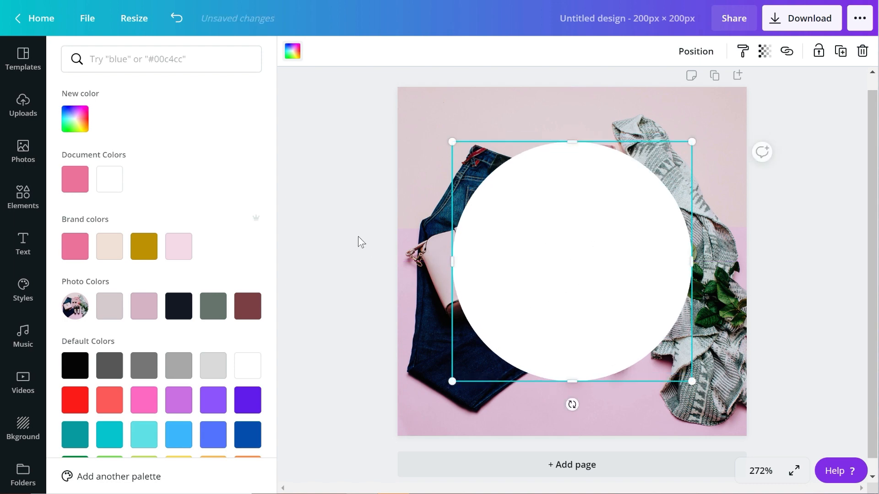
{"action": "left_click", "coordinate": [363, 225]}
{"action": "left_click", "coordinate": [381, 215]}
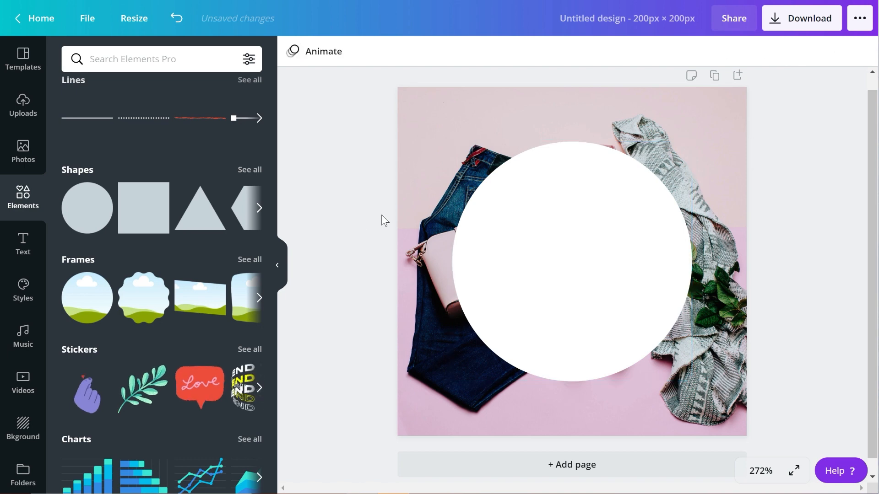
- Add a body text box to the page and apply the near-black photo colour to its text
{"action": "left_click", "coordinate": [19, 250]}
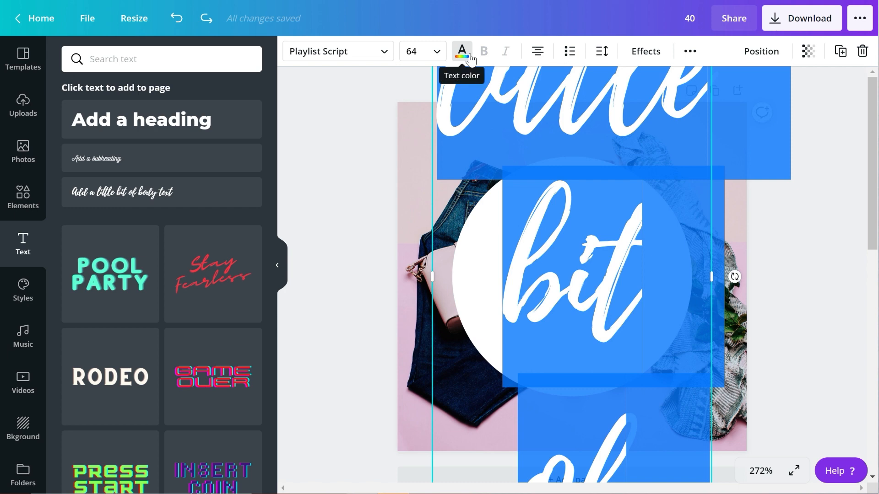
{"action": "left_click", "coordinate": [470, 59]}
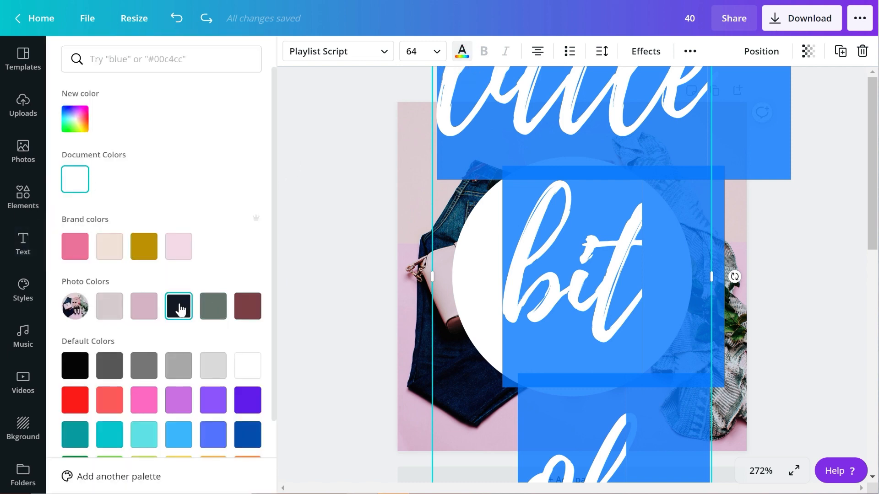
{"action": "left_click", "coordinate": [180, 309]}
{"action": "left_click", "coordinate": [363, 225]}
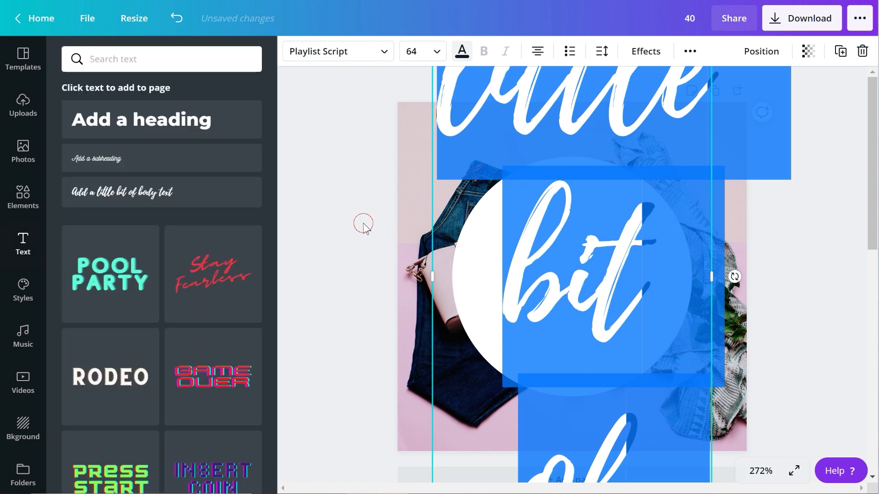
- Reduce the body text's font size to 42, then scale its box down to fit over the white circle
{"action": "left_click", "coordinate": [421, 55]}
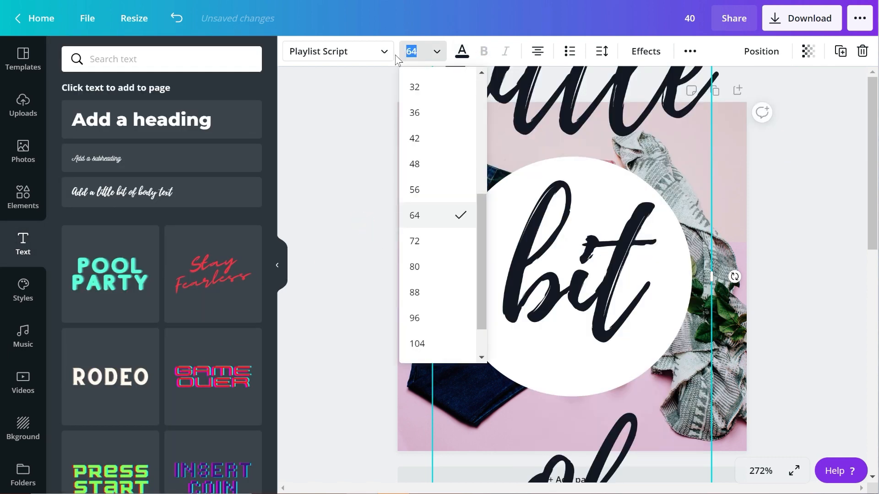
{"action": "left_click", "coordinate": [425, 138]}
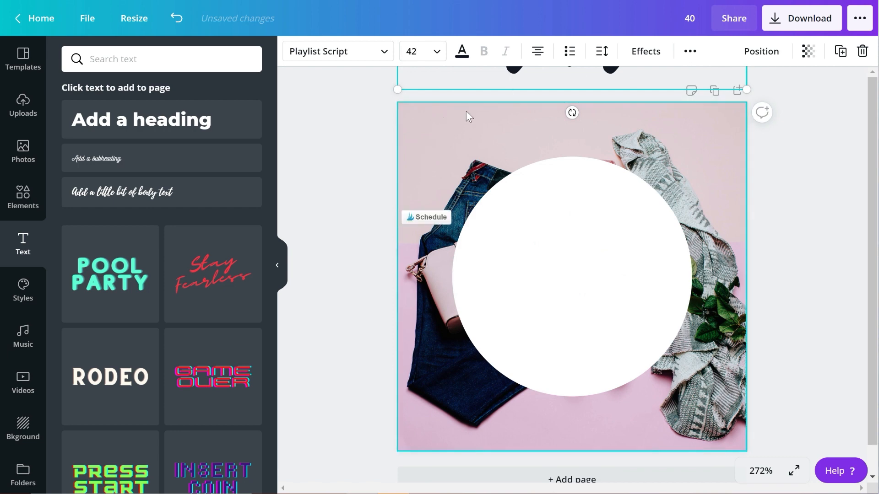
{"action": "left_click_drag", "start_coordinate": [397, 88], "coordinate": [447, 244]}
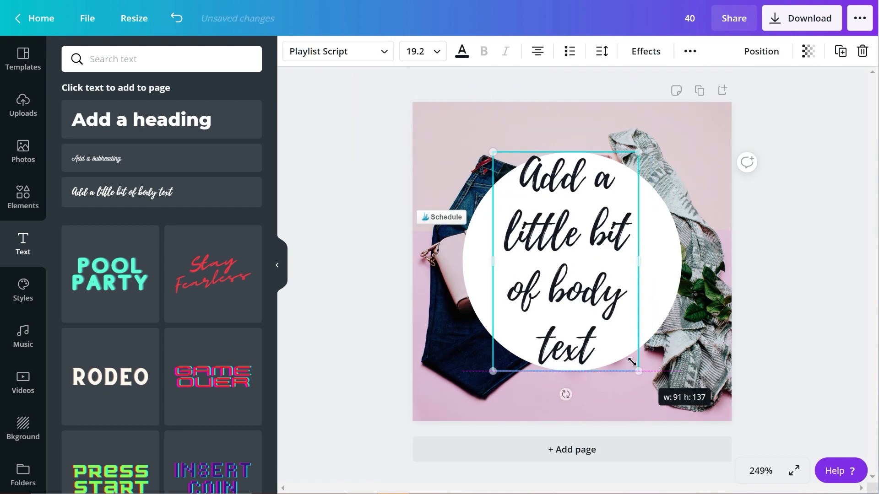
{"action": "left_click_drag", "start_coordinate": [631, 364], "coordinate": [518, 172]}
- Replace the placeholder text with "Clothes for Women Over 50"
{"action": "double_click", "coordinate": [594, 285]}
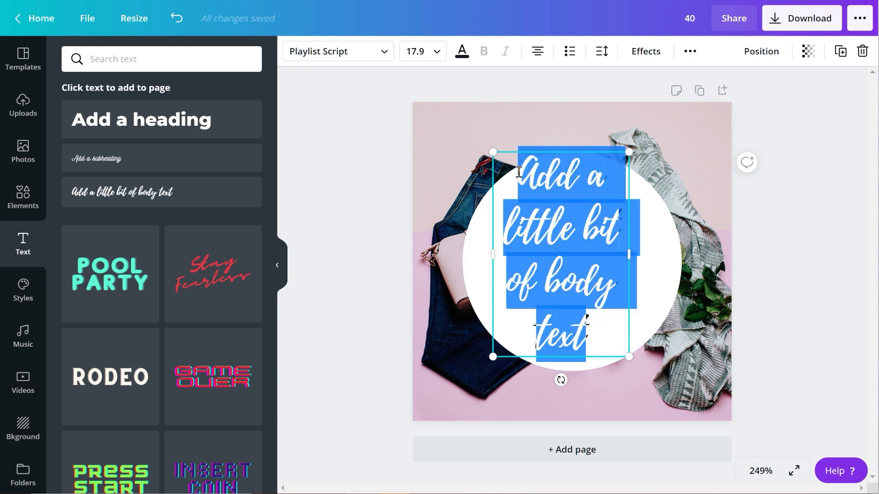
{"action": "key", "text": "BackSpace"}
{"action": "type", "text": "Clothes for Women C"}
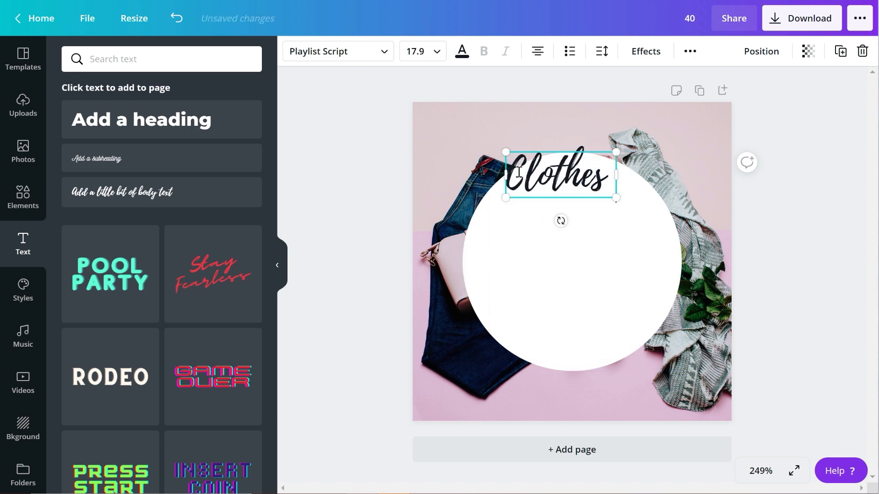
{"action": "type", "text": "ver 50"}
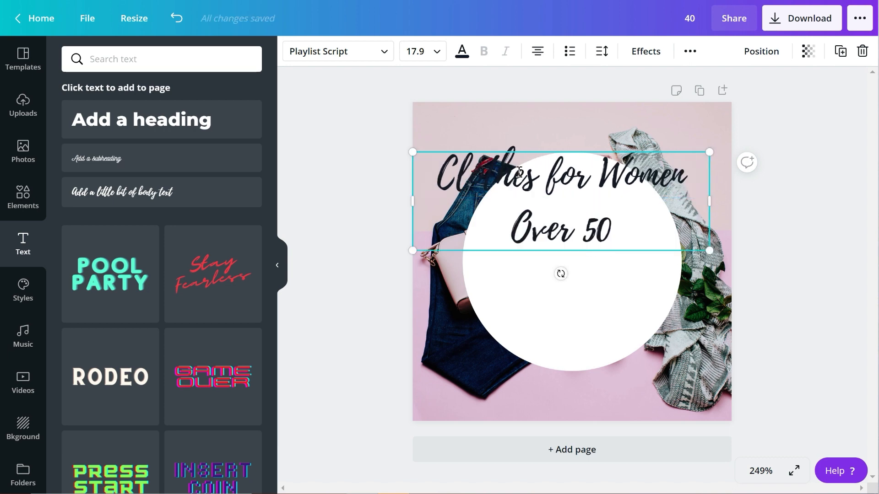
{"action": "left_click", "coordinate": [361, 202]}
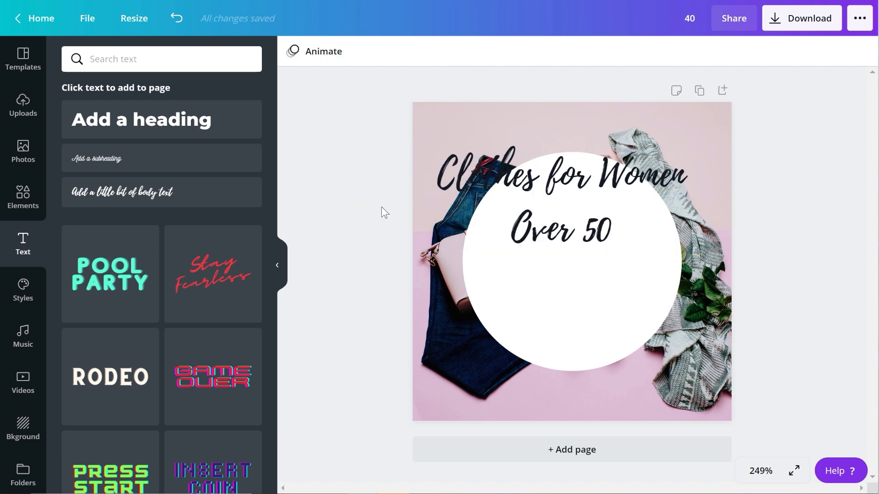
- Centre the text on the white circle and narrow its box to the circle's width
{"action": "left_click_drag", "start_coordinate": [545, 184], "coordinate": [550, 243]}
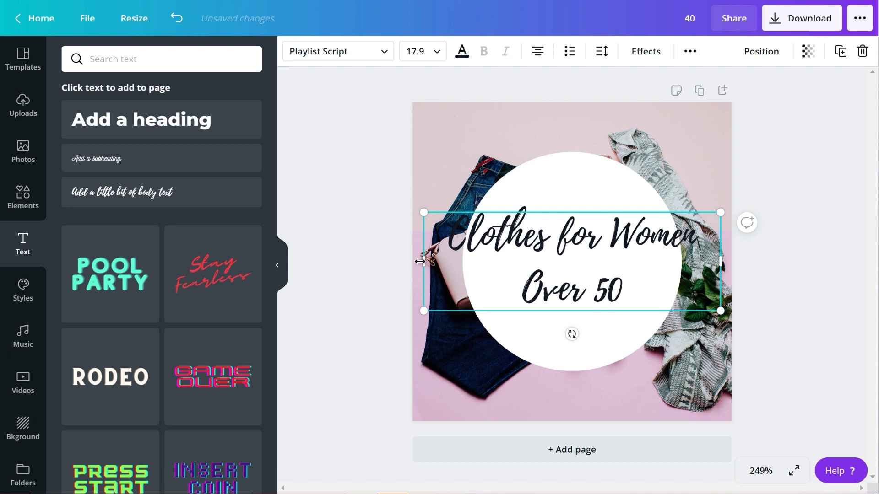
{"action": "left_click_drag", "start_coordinate": [429, 262], "coordinate": [462, 262]}
{"action": "left_click_drag", "start_coordinate": [723, 259], "coordinate": [685, 258]}
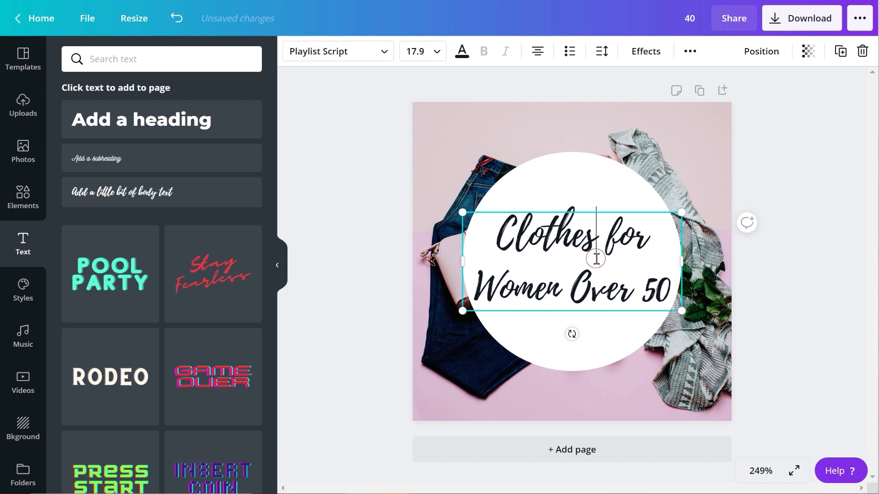
- Set the font size of the "Clothes for Women Over 50" text to 20
{"action": "double_click", "coordinate": [596, 259]}
{"action": "left_click", "coordinate": [424, 53]}
{"action": "type", "text": "38"}
{"action": "key", "text": "Return"}
{"action": "left_click", "coordinate": [425, 57]}
{"action": "type", "text": "20"}
{"action": "key", "text": "Return"}
{"action": "left_click", "coordinate": [316, 276]}
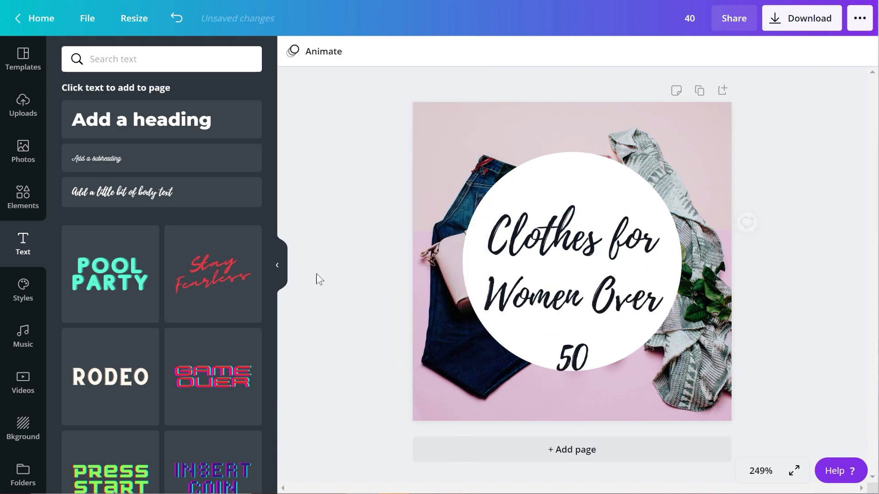
- Break the text before "Over" so "Over 50" has its own line, and centre the text vertically in the circle
{"action": "left_click", "coordinate": [579, 316]}
{"action": "left_click", "coordinate": [589, 302]}
{"action": "key", "text": "Return"}
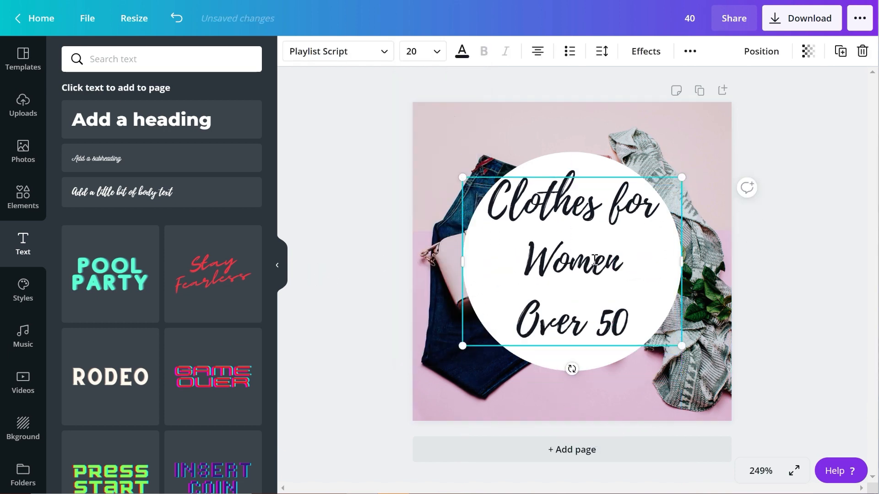
- Nudge the "Clothes for Women Over 50" text slightly down and to the right within the white circle
{"action": "left_click", "coordinate": [371, 262]}
{"action": "left_click_drag", "start_coordinate": [565, 249], "coordinate": [566, 248]}
{"action": "left_click", "coordinate": [350, 223]}
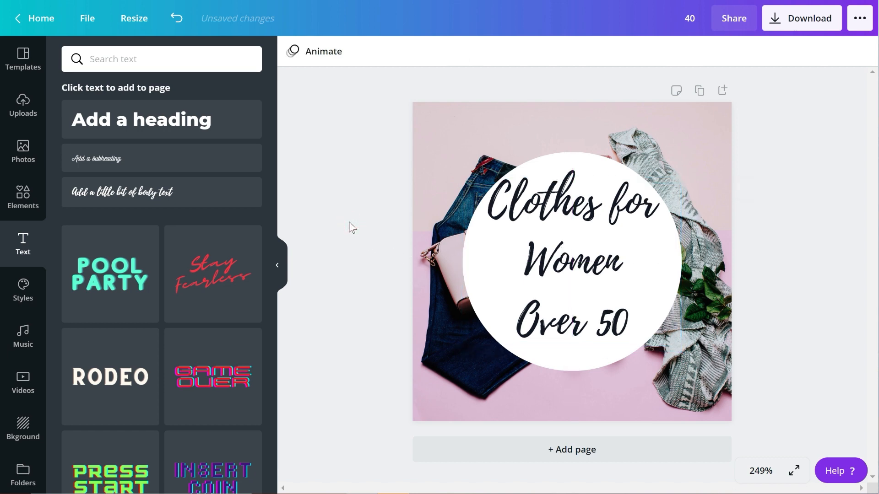
{"action": "left_click_drag", "start_coordinate": [572, 251], "coordinate": [577, 256]}
{"action": "left_click", "coordinate": [869, 266]}
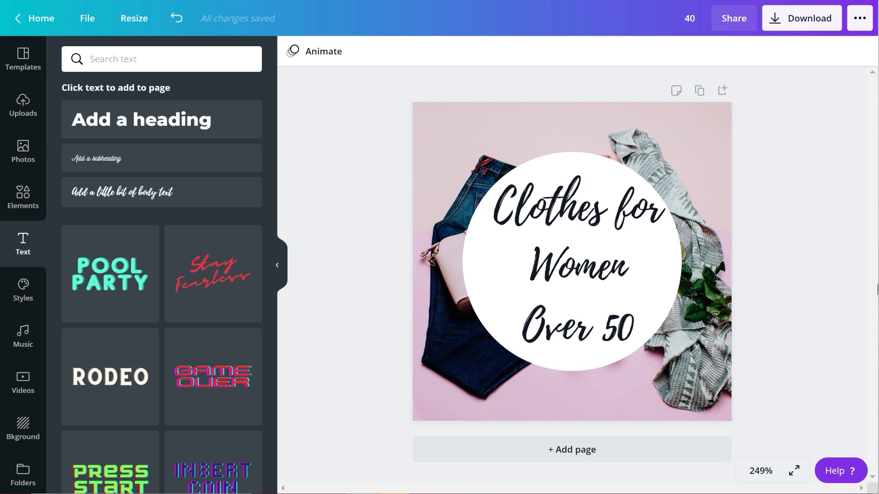
- Download the 200 × 200 px design as the PNG file clothes.png and dismiss the browser's download notice
{"action": "left_click", "coordinate": [809, 28]}
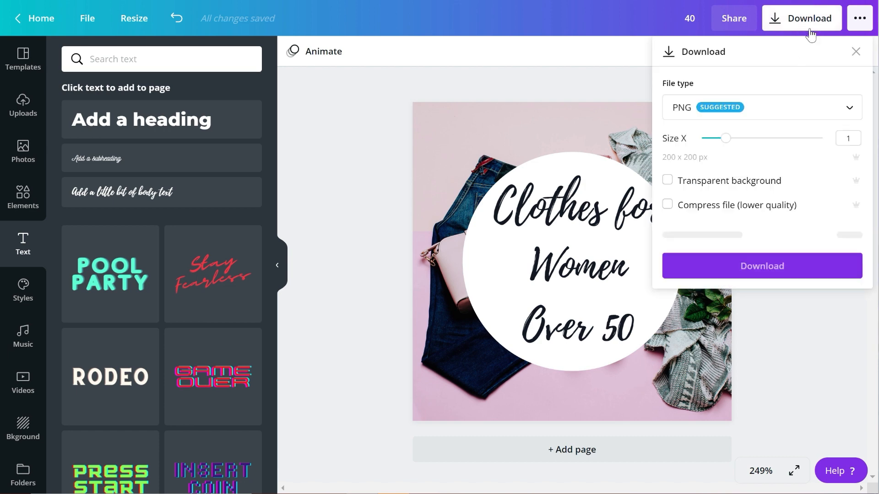
{"action": "left_click", "coordinate": [737, 108]}
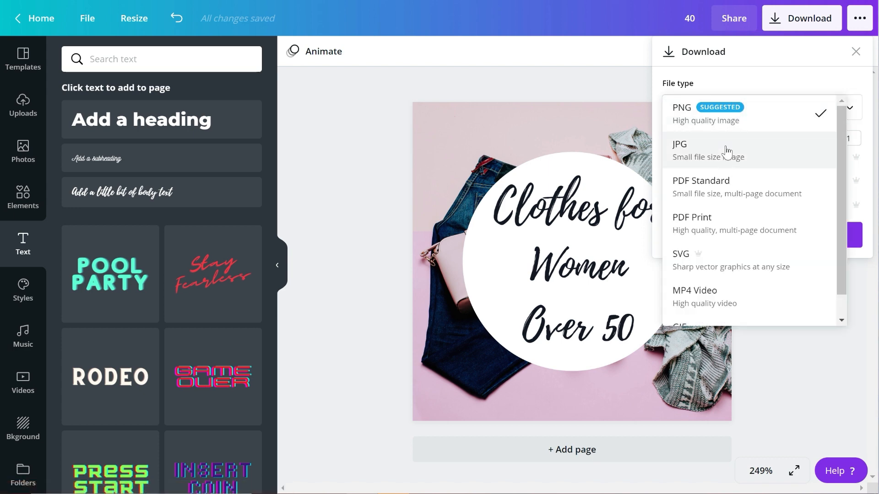
{"action": "left_click", "coordinate": [728, 117]}
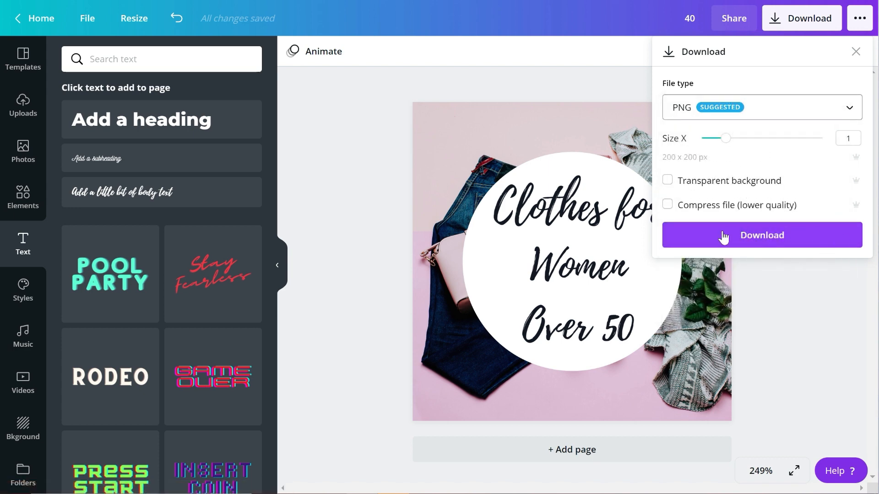
{"action": "left_click", "coordinate": [786, 228]}
{"action": "left_click", "coordinate": [766, 233]}
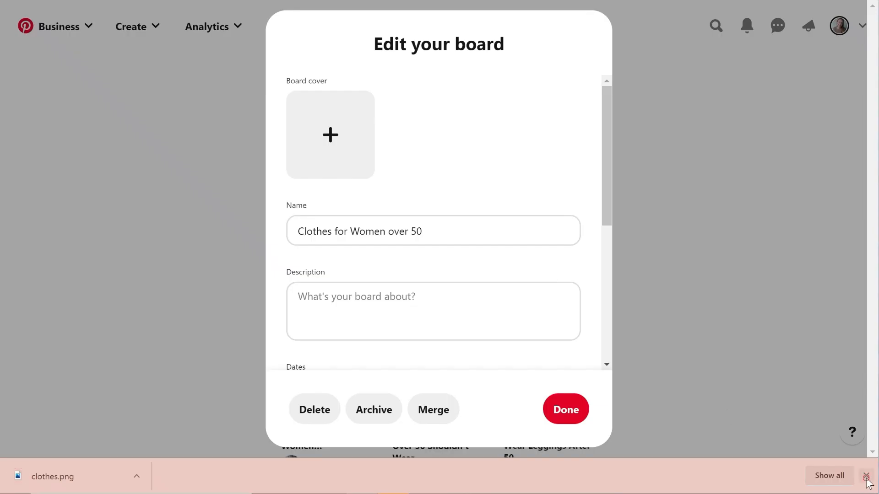
{"action": "left_click", "coordinate": [865, 476]}
- Browse the pins offered as cover images for the Pinterest board "Clothes for Women over 50"
{"action": "left_click", "coordinate": [342, 150]}
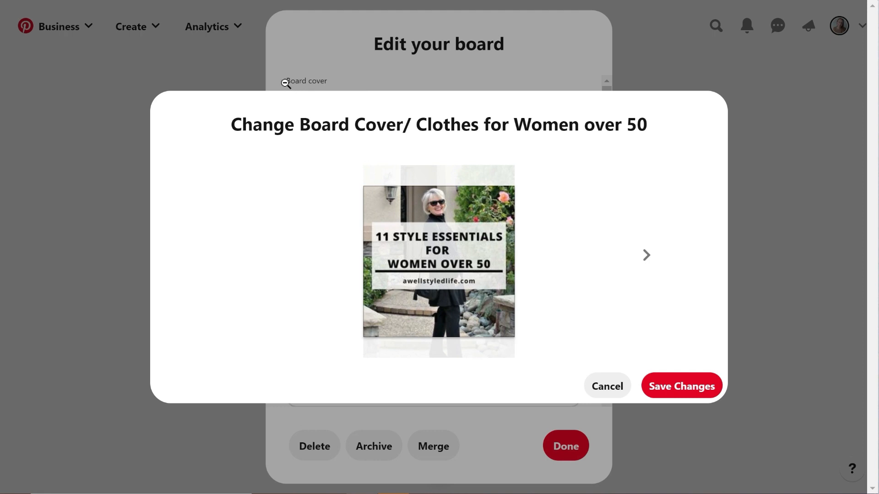
{"action": "left_click", "coordinate": [647, 255]}
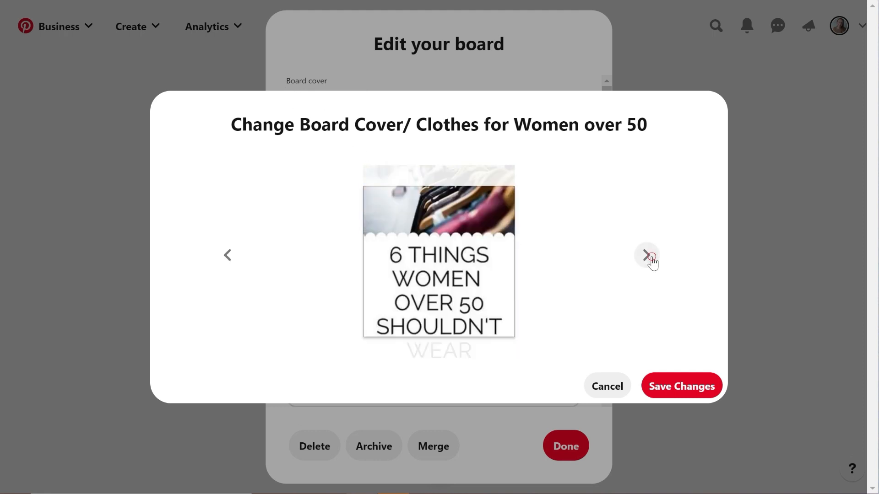
{"action": "left_click", "coordinate": [646, 255]}
{"action": "left_click", "coordinate": [225, 258]}
{"action": "left_click", "coordinate": [224, 259]}
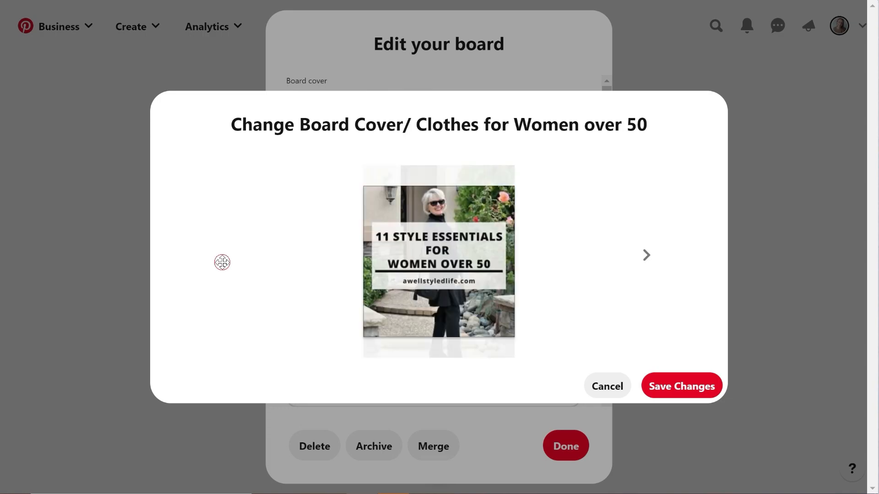
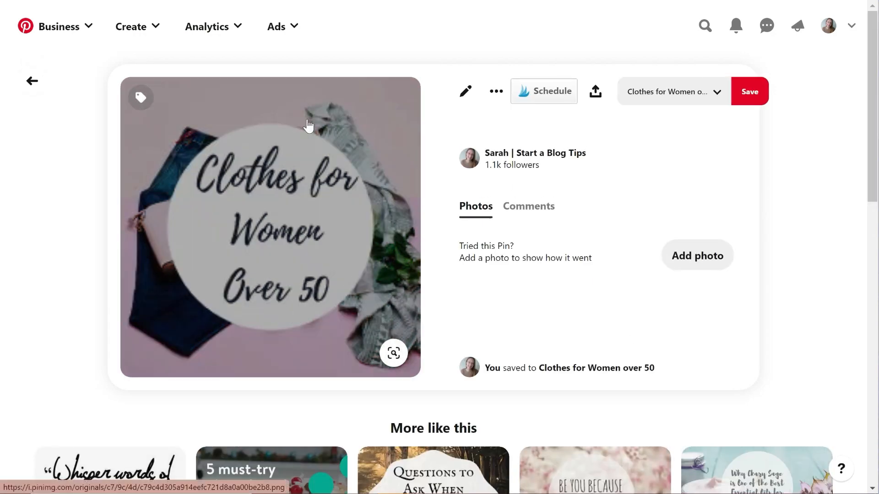
- Go from the clothes graphic's pin to its board and save that graphic as the board cover
{"action": "left_click", "coordinate": [606, 368]}
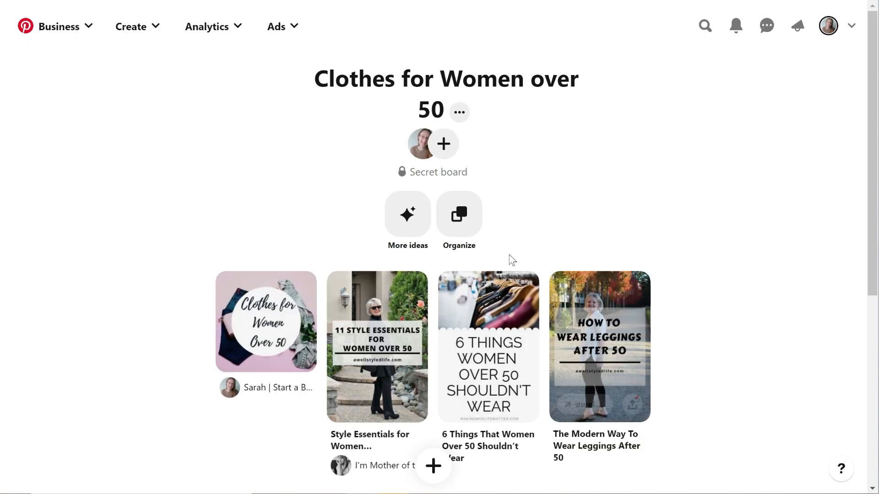
{"action": "left_click", "coordinate": [460, 113]}
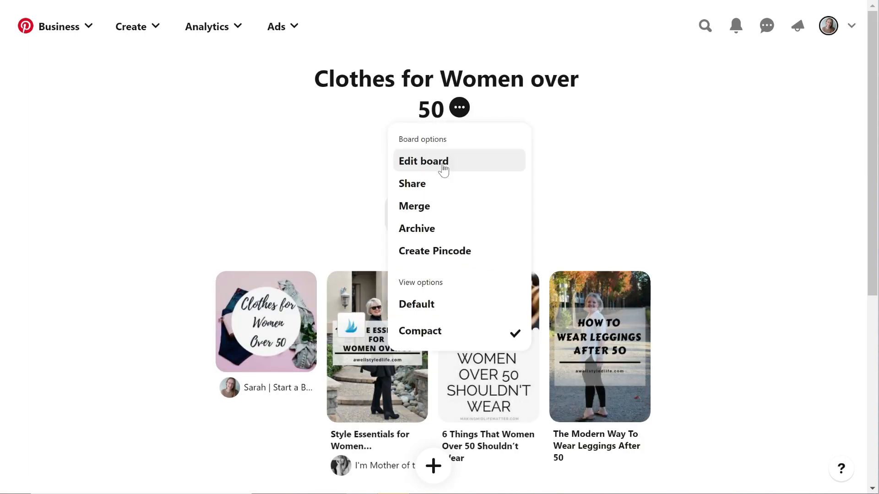
{"action": "left_click", "coordinate": [442, 162]}
{"action": "left_click", "coordinate": [338, 129]}
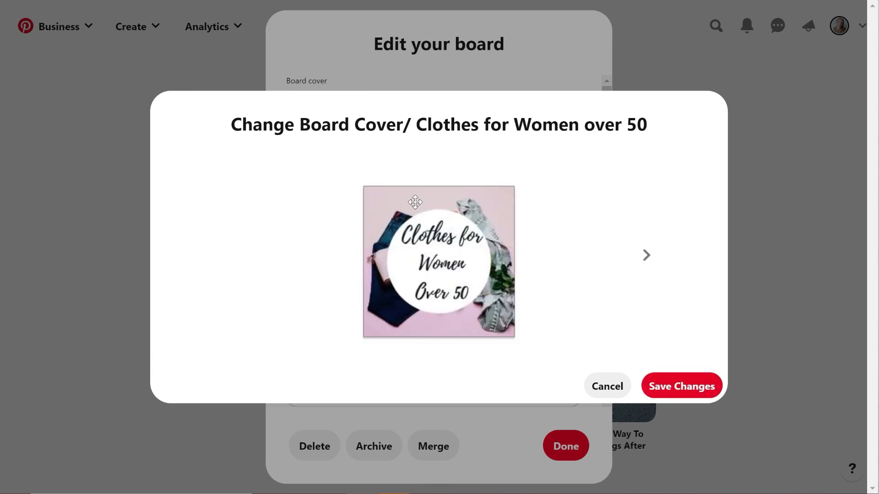
{"action": "left_click", "coordinate": [704, 388]}
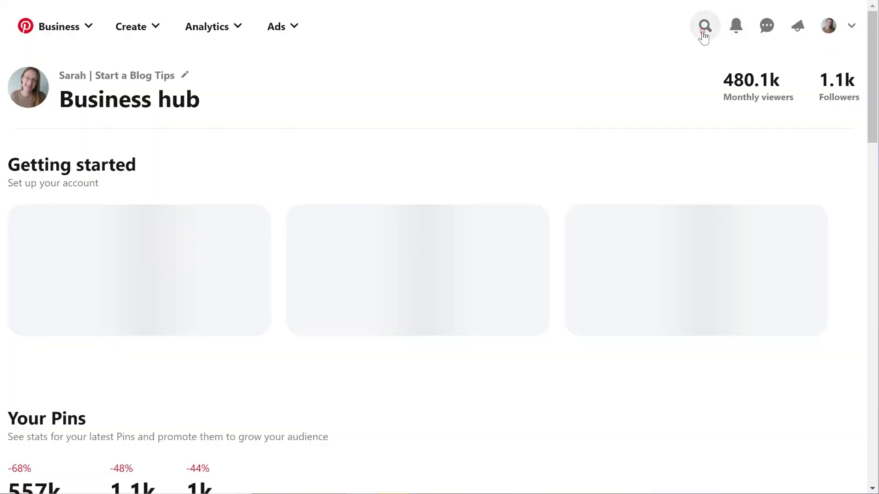
- Search Pinterest for "clothes for women over 50" and return to the search term for editing
{"action": "left_click", "coordinate": [704, 28]}
{"action": "left_click", "coordinate": [402, 91]}
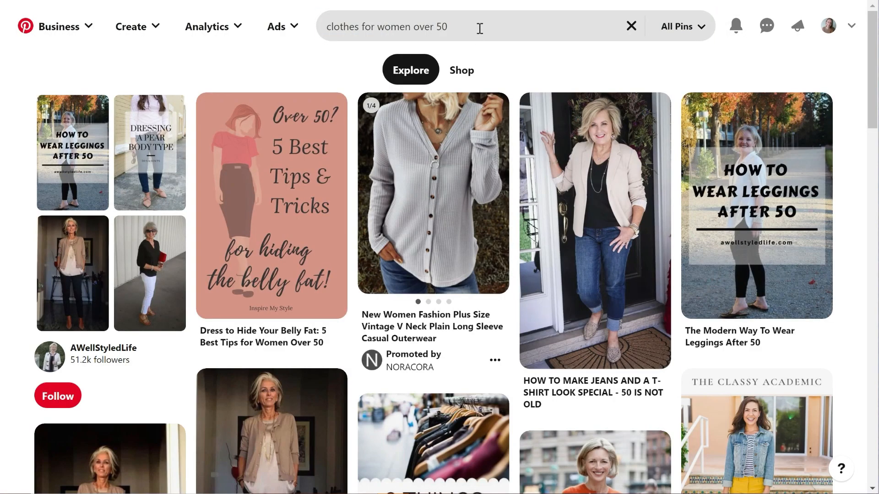
{"action": "left_click", "coordinate": [480, 29]}
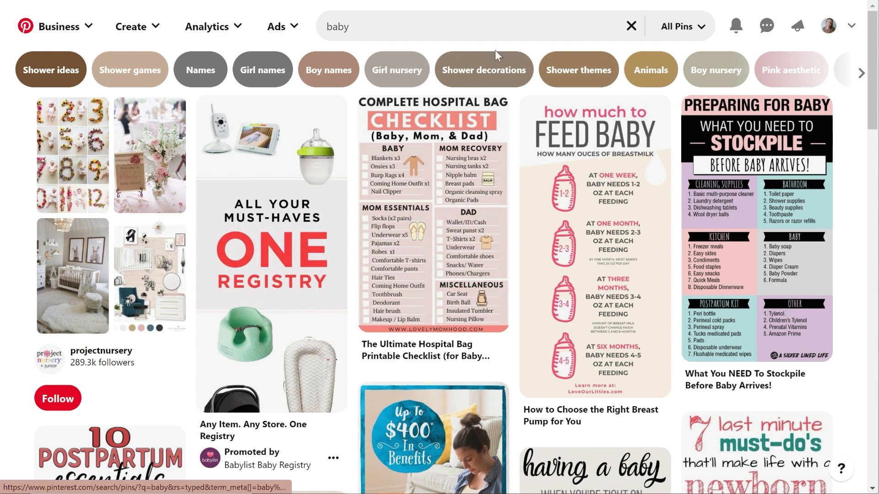
- Clear the "baby" search and search all pins for "clothes for women"
{"action": "left_click", "coordinate": [631, 26]}
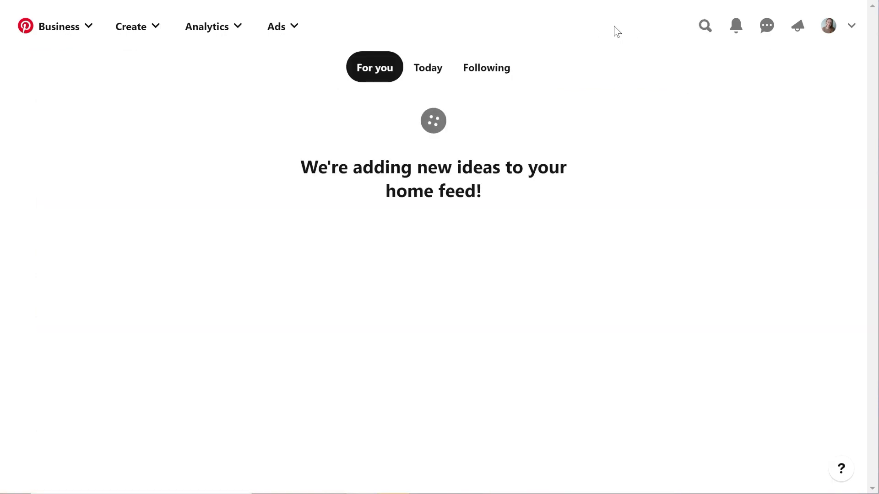
{"action": "left_click", "coordinate": [707, 26]}
{"action": "type", "text": "clothes for women"}
{"action": "key", "text": "Return"}
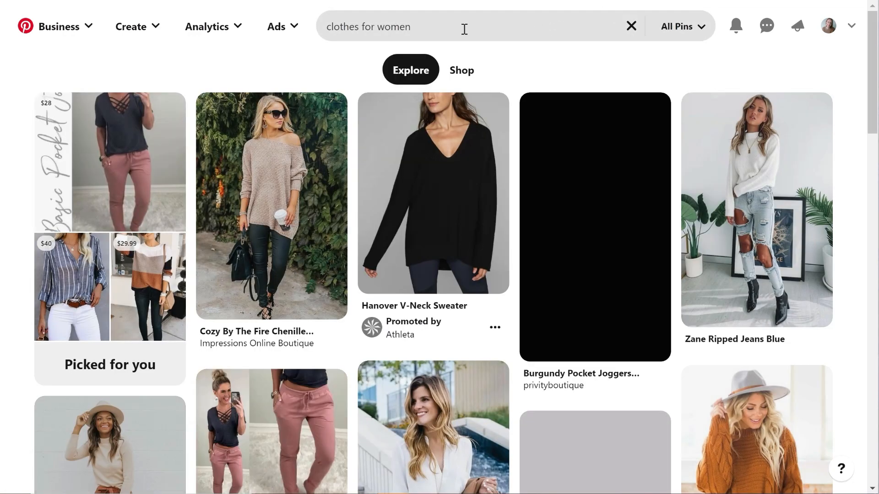
- Extend the search term to "clothes for women over 50" and view the keyword suggestions
{"action": "left_click", "coordinate": [464, 29]}
{"action": "type", "text": "over"}
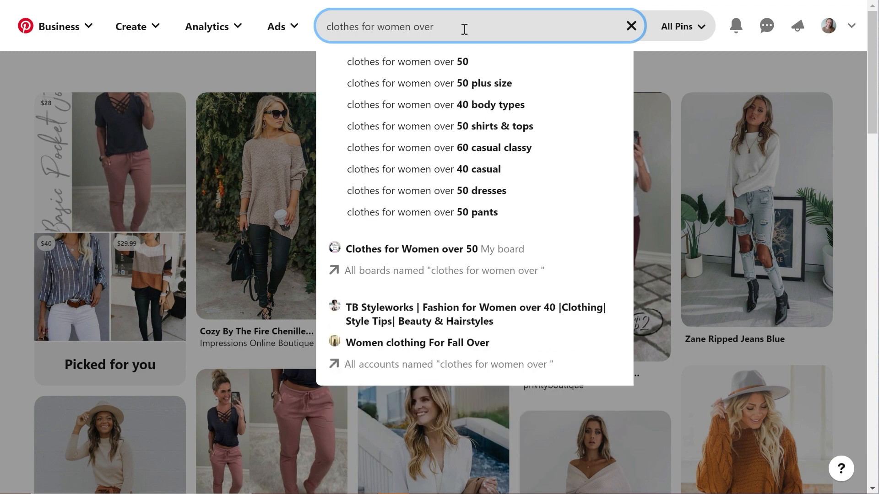
{"action": "type", "text": " 50"}
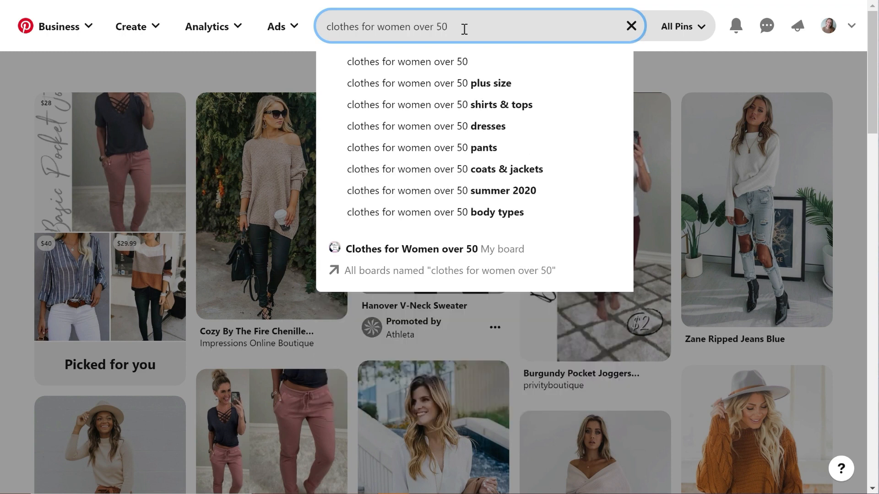
- Open the settings of the "Clothes for Women over 50" board from the profile and view its collaborator and secrecy options
{"action": "left_click", "coordinate": [829, 26]}
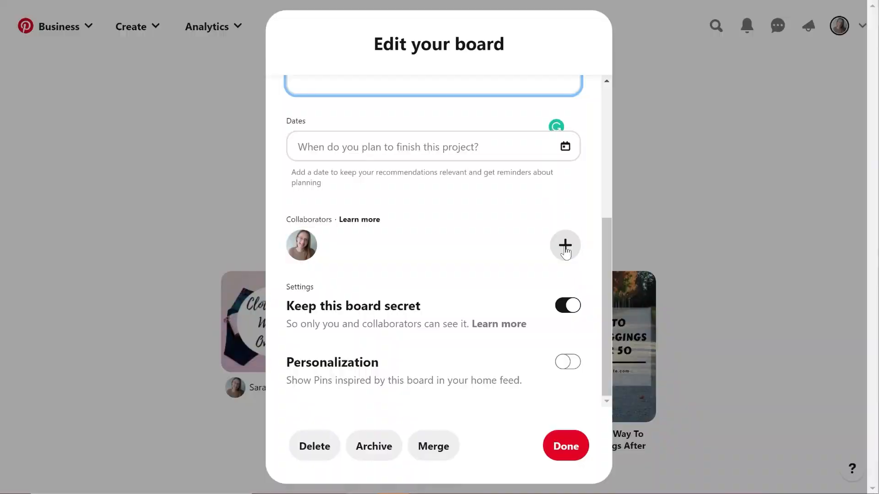
{"action": "left_click", "coordinate": [565, 246]}
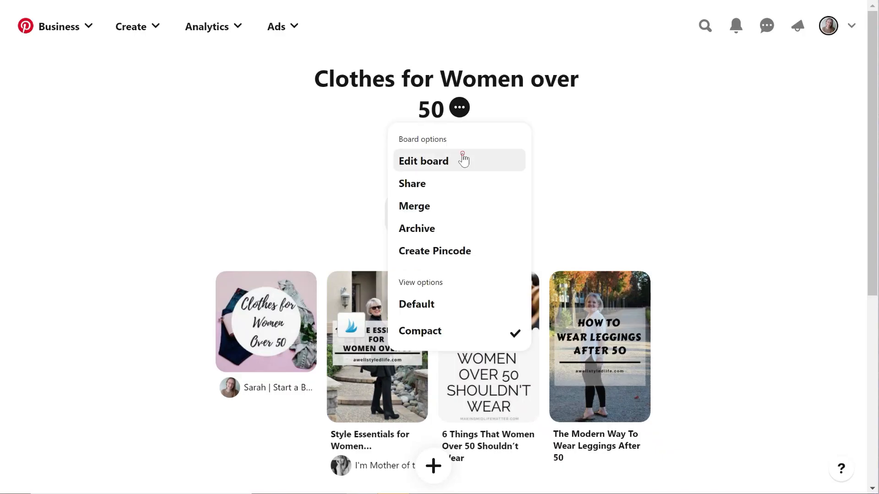
{"action": "left_click", "coordinate": [461, 157]}
{"action": "scroll", "coordinate": [459, 227], "scroll_direction": "down", "scroll_amount": 5}
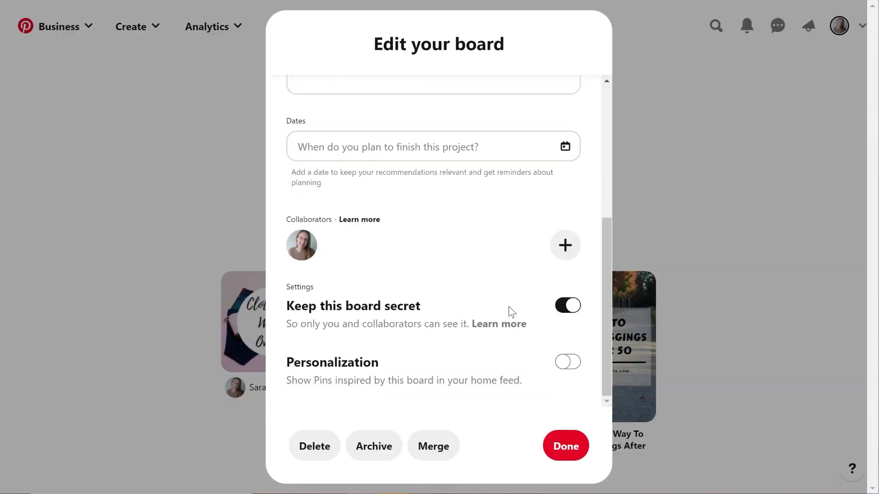